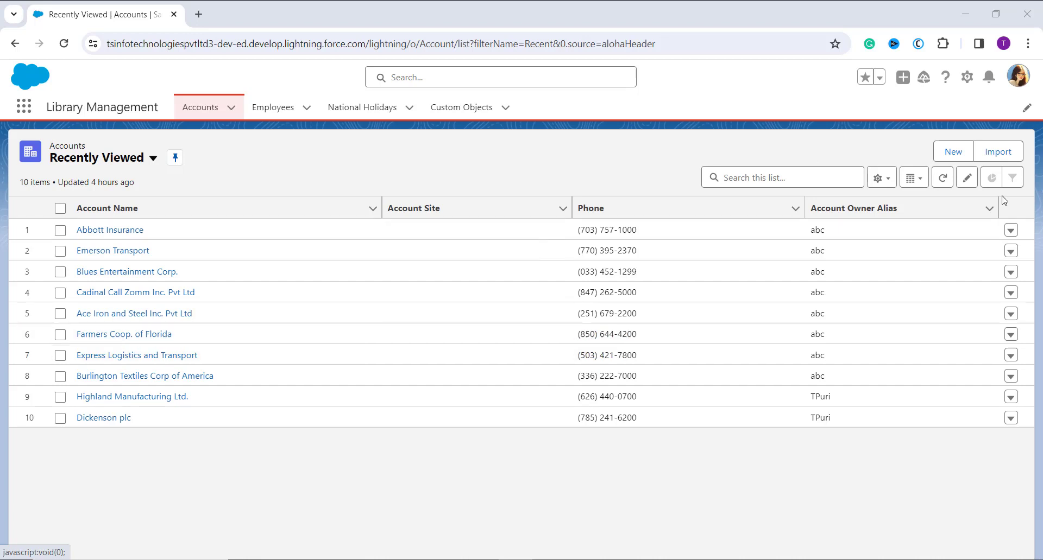
- Open Setup in a new tab and go to Picklist Value Sets via a Quick Find search for 'picklist value'
click(967, 83)
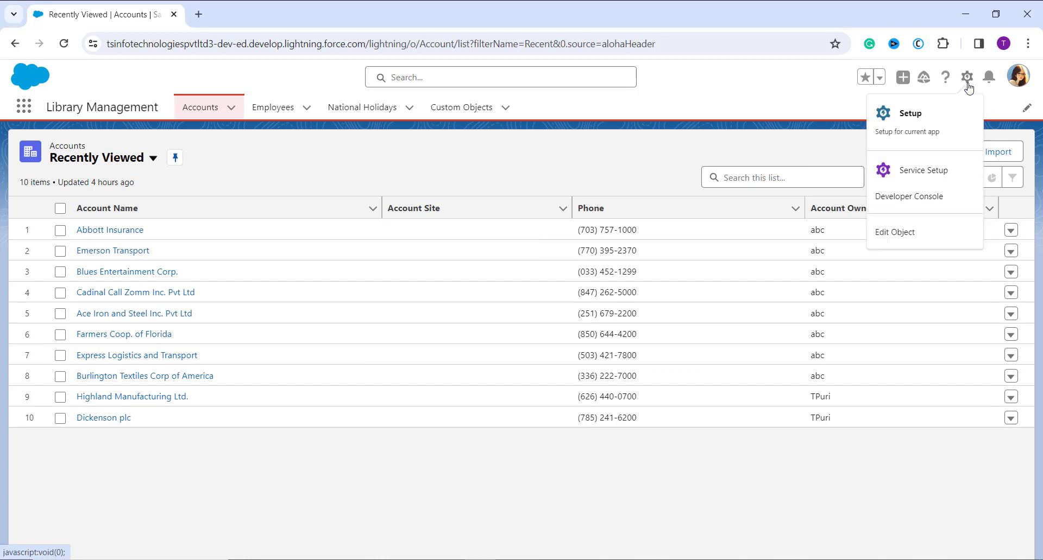
click(941, 126)
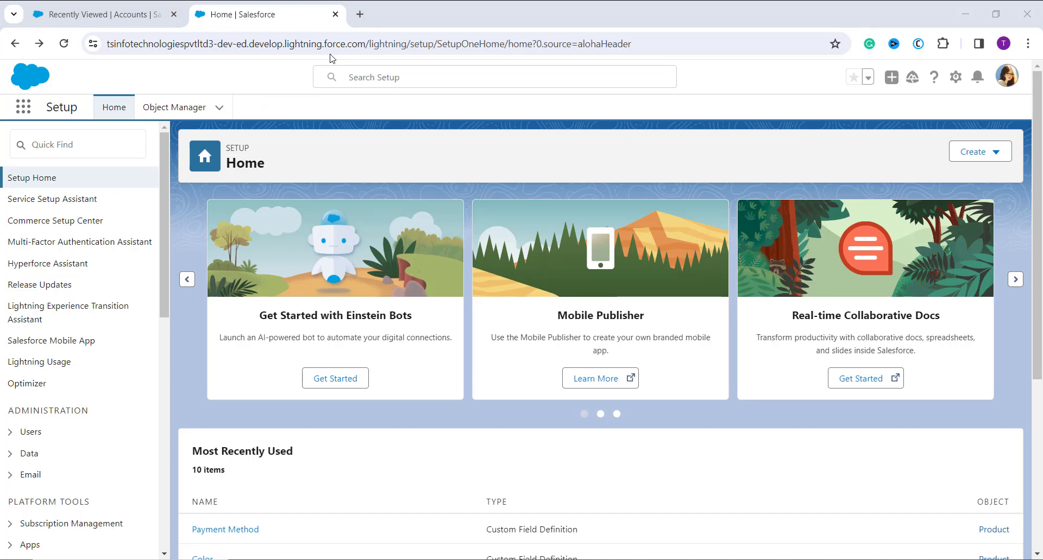
click(71, 136)
text(pi)
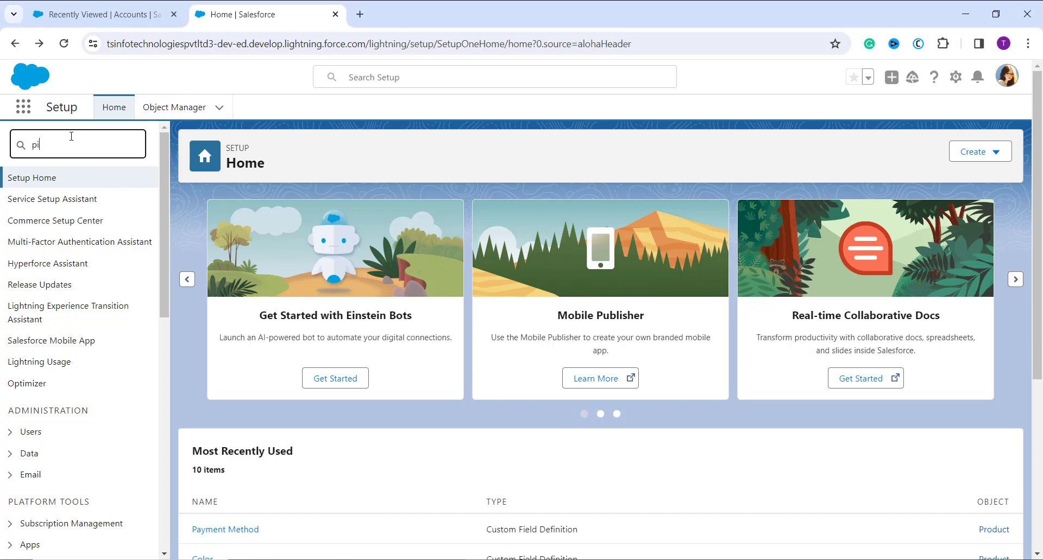
text(cklist va)
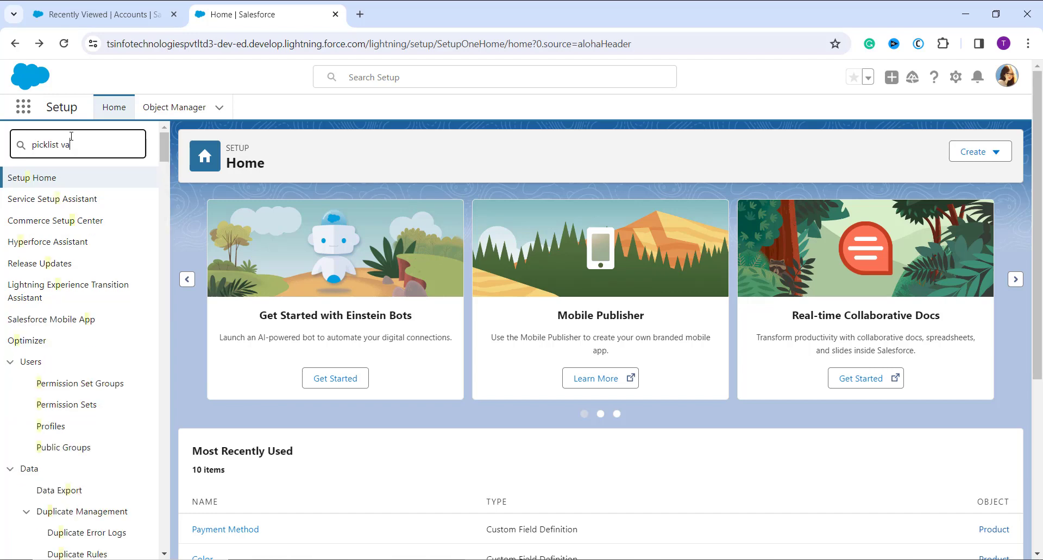
text(lu)
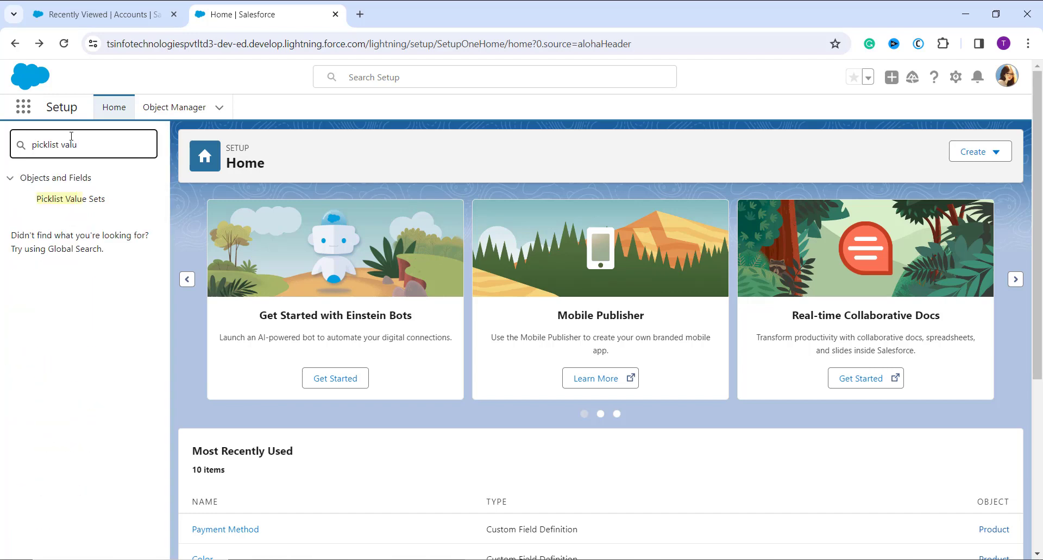
text(e)
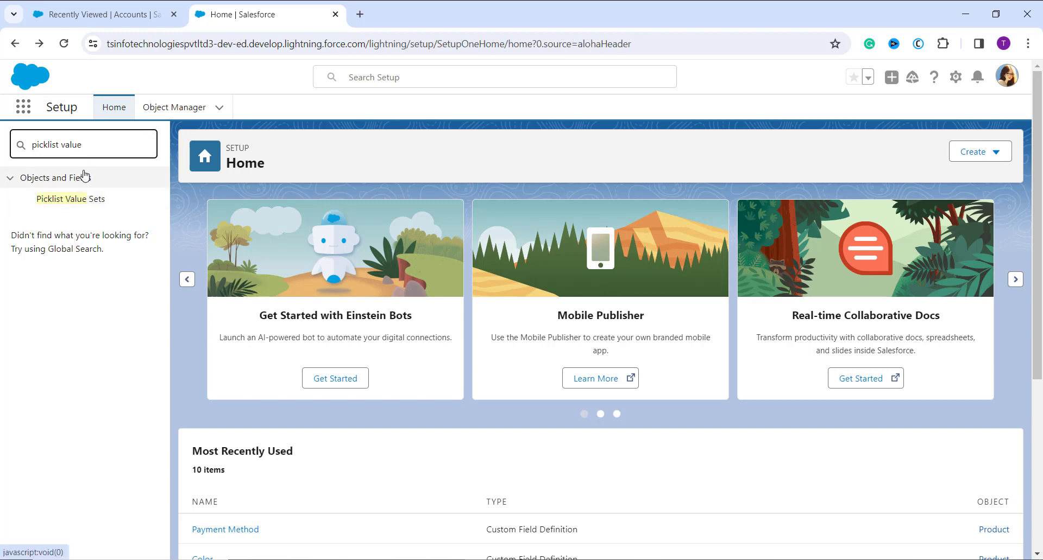
click(90, 202)
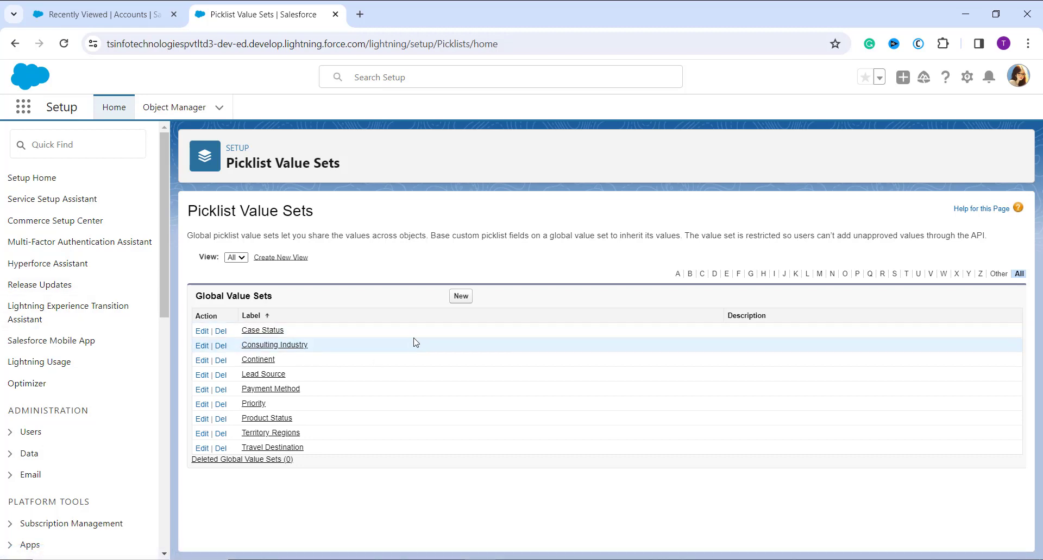
- Start a new global value set labelled 'Country', letting Name auto-fill to Country
click(465, 303)
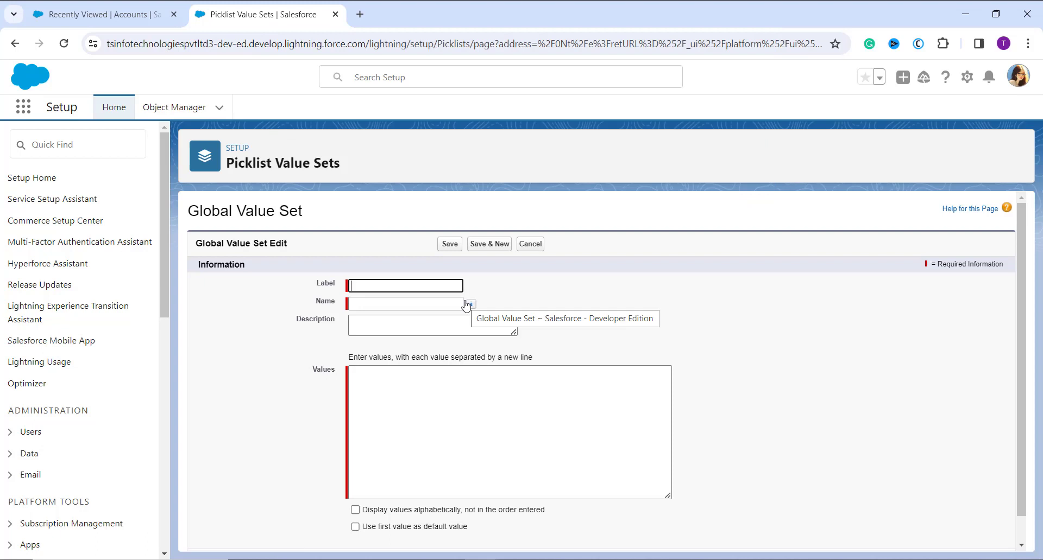
text(Coun)
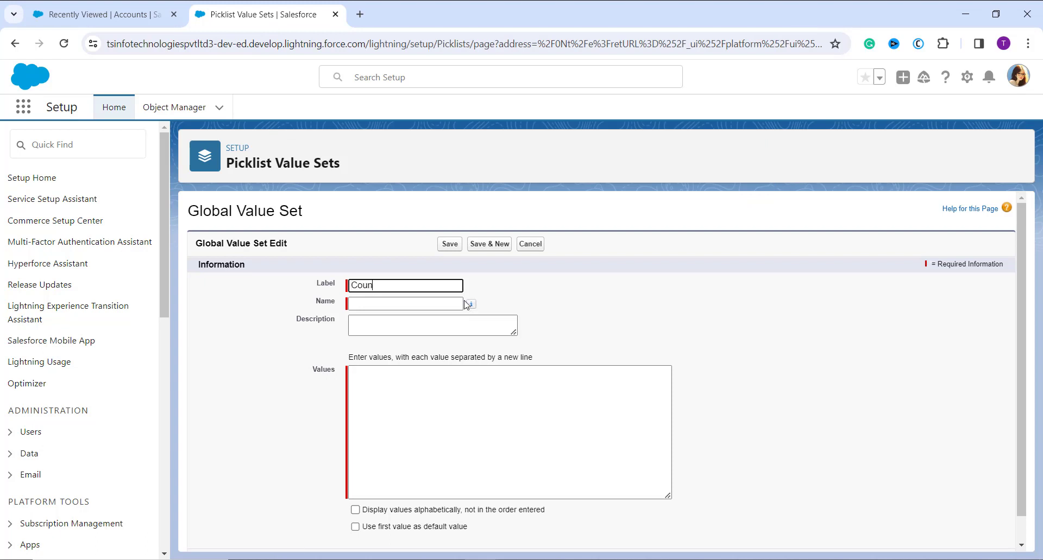
text(try)
click(451, 304)
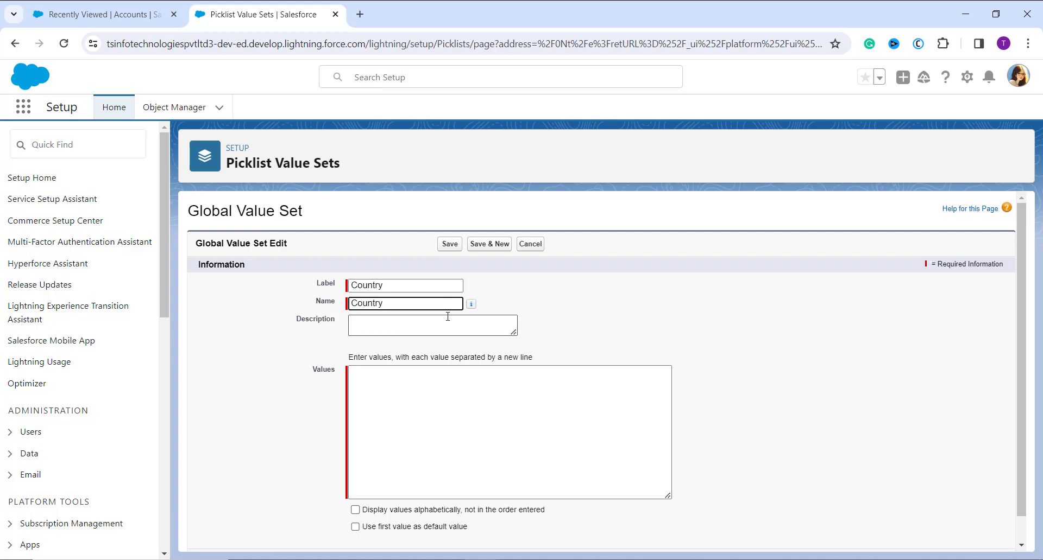
mouse_move(472, 307)
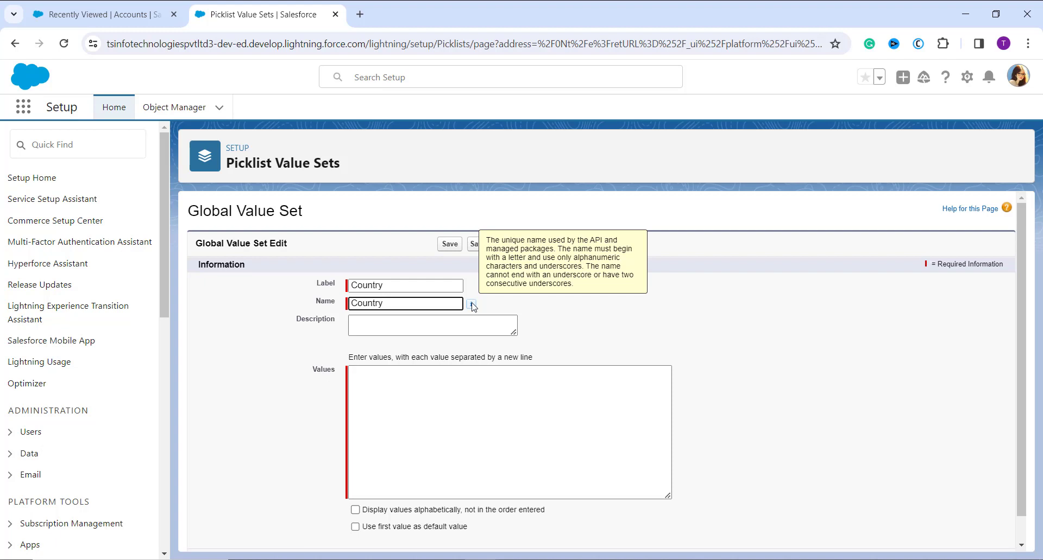
click(414, 332)
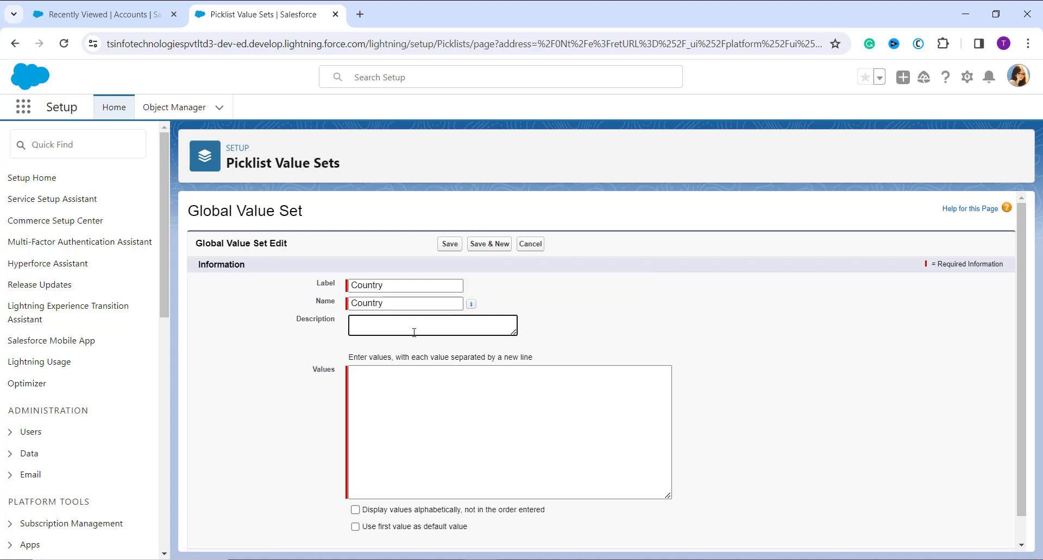
- Copy the five country names from Notepad into the Values box and save the Country set
key(alt+Tab)
drag(232, 188, 279, 240)
key(ctrl+c)
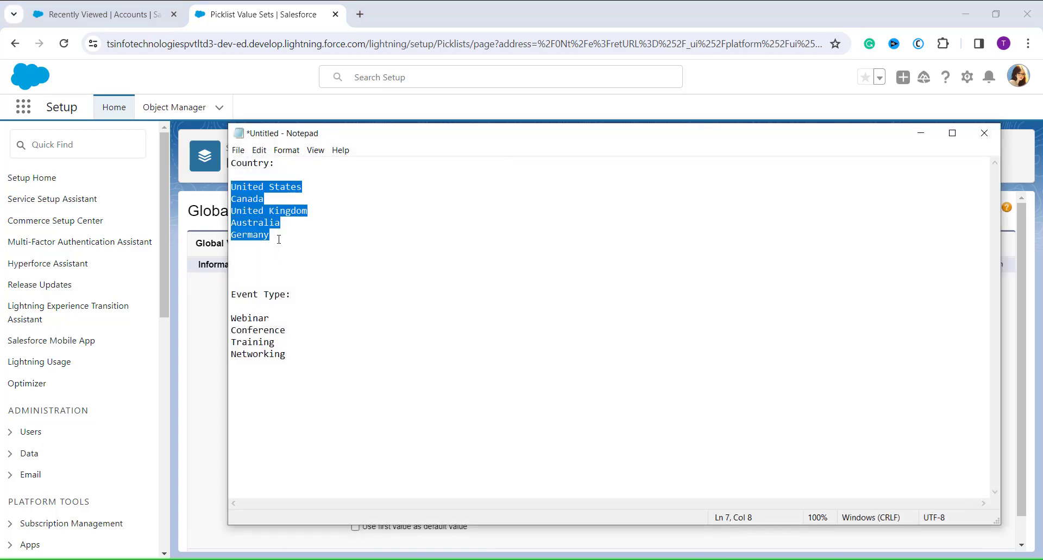
click(197, 351)
click(375, 398)
key(ctrl+v)
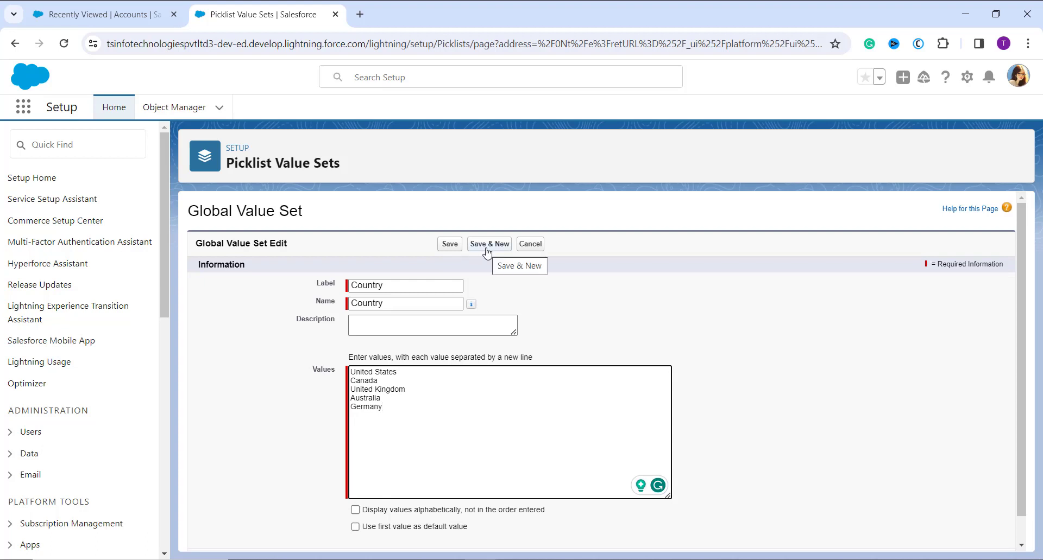
click(454, 246)
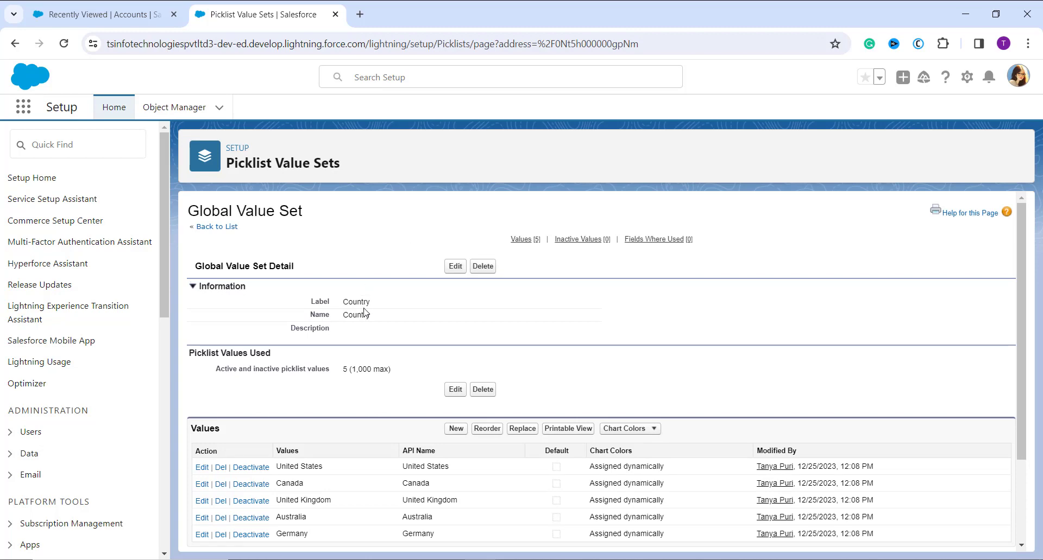
- Review the Country detail page showing United States, Canada, United Kingdom, Australia and Germany
scroll(366, 401, down, 2)
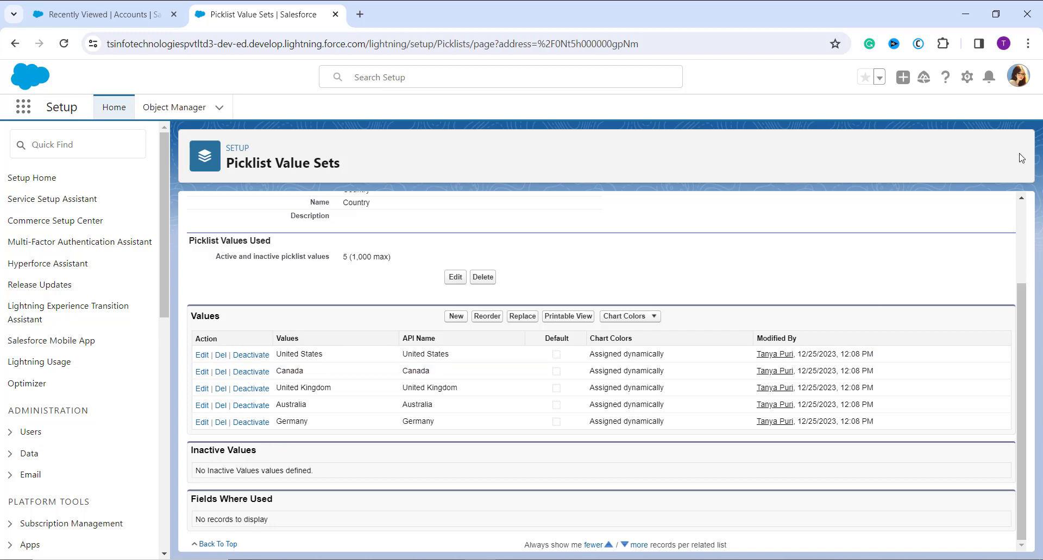
- Switch to Salesforce Classic and open its Setup home page
click(1018, 89)
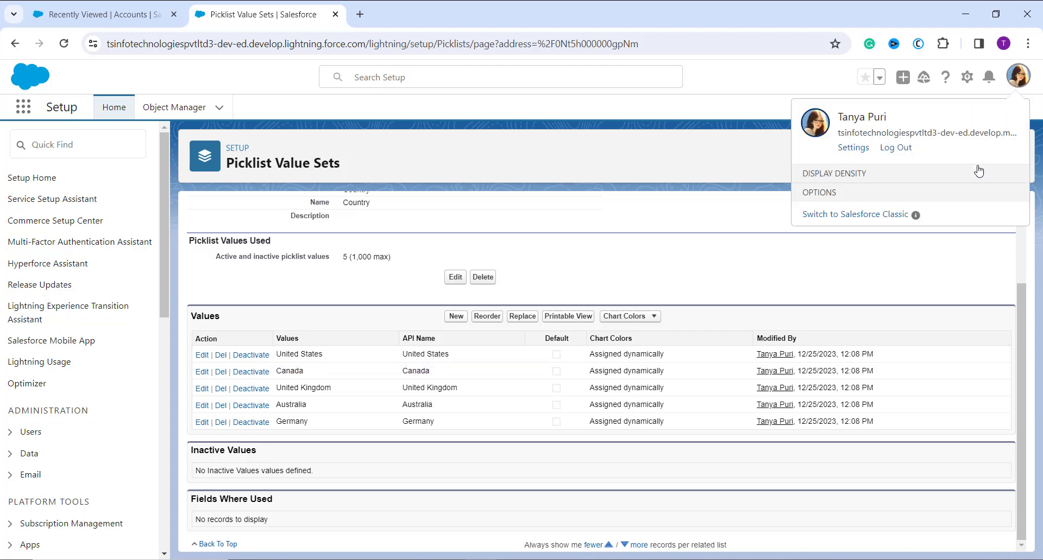
click(864, 278)
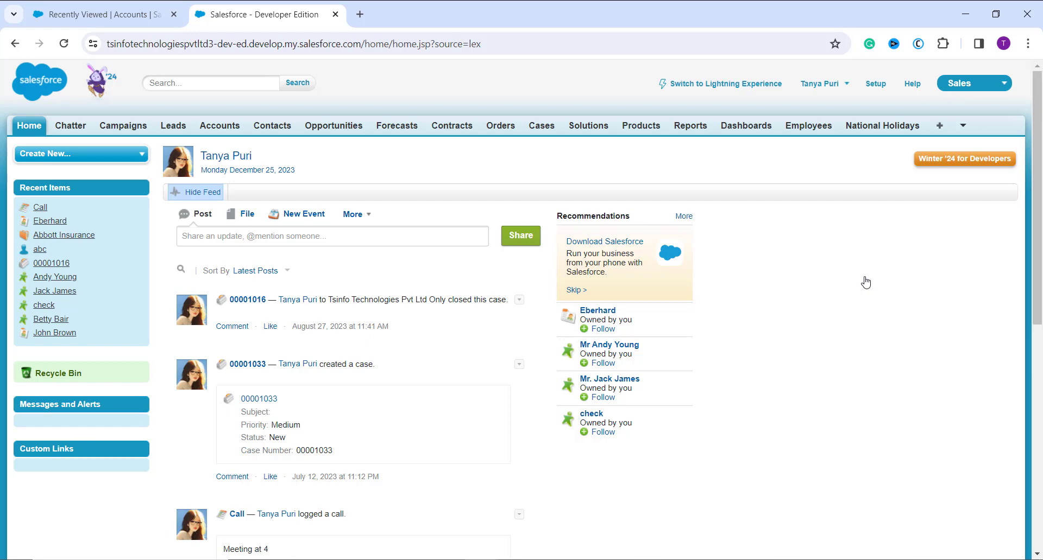
click(875, 84)
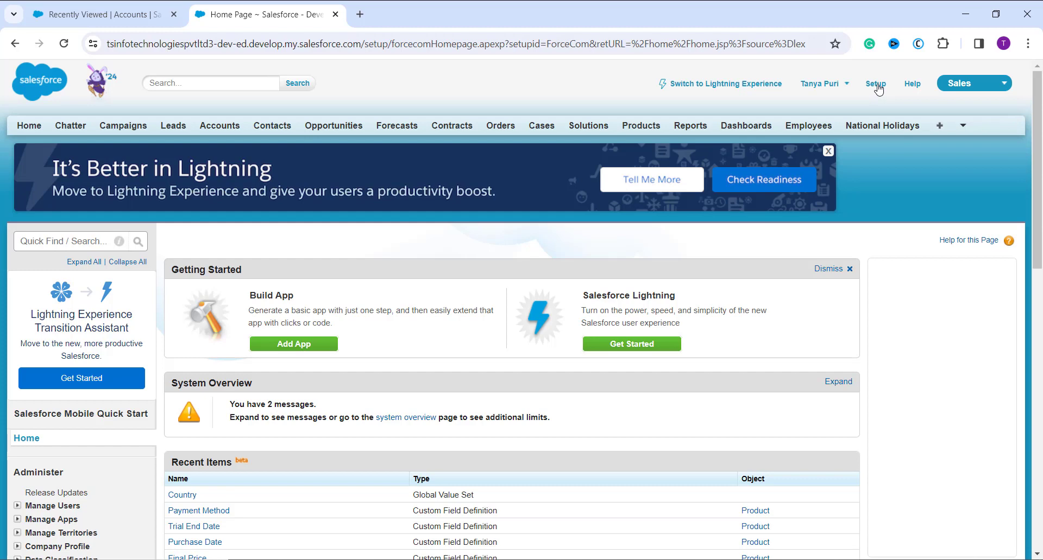
- Go to Build > Create > Picklist Value Sets, confirm Country is listed, and start a new global value set
scroll(180, 374, down, 1)
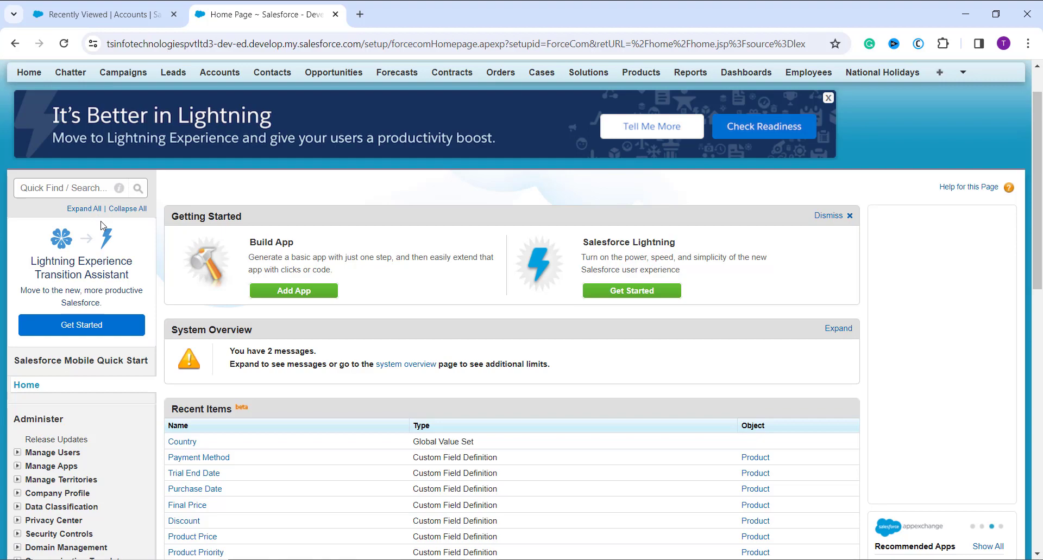
scroll(101, 225, down, 9)
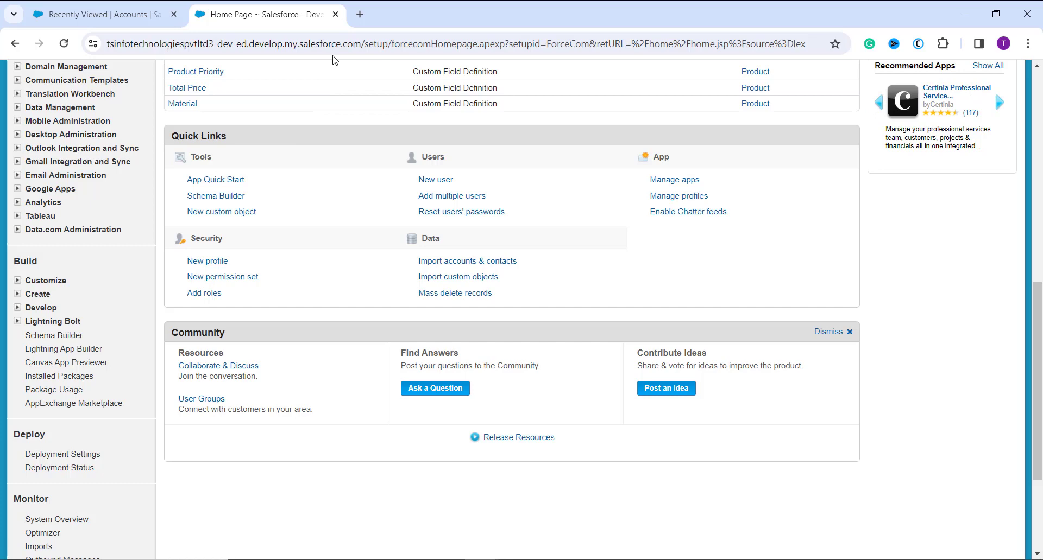
click(25, 295)
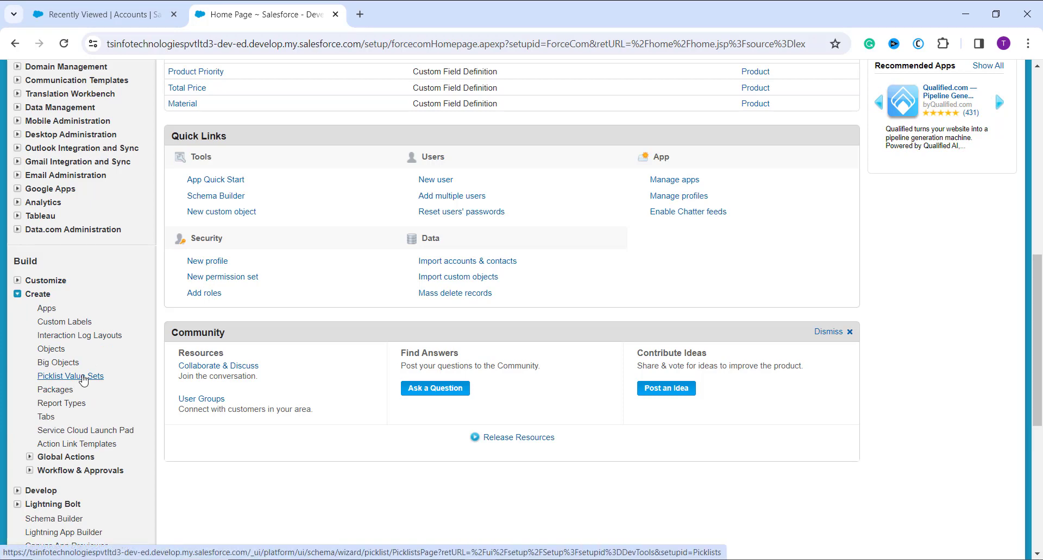
click(83, 380)
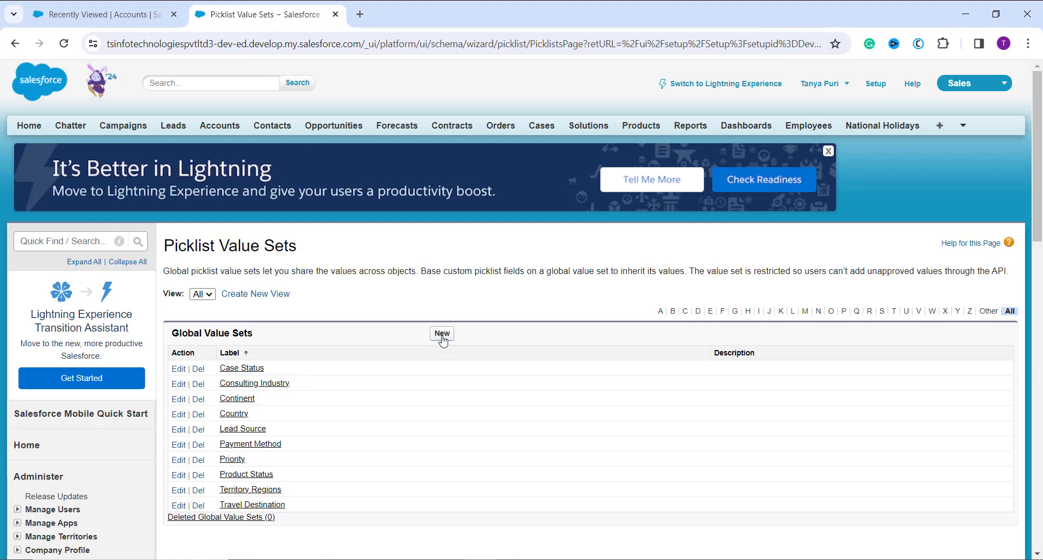
click(442, 334)
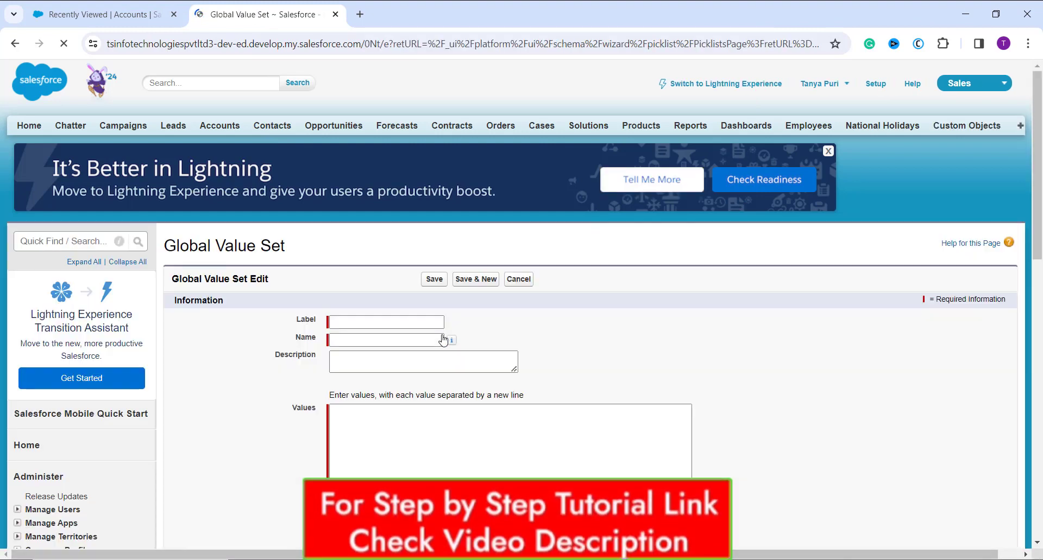
- Enter label 'Event Type' (name Event_Type) and paste Webinar, Conference, Training, Networking as values
scroll(444, 340, down, 1)
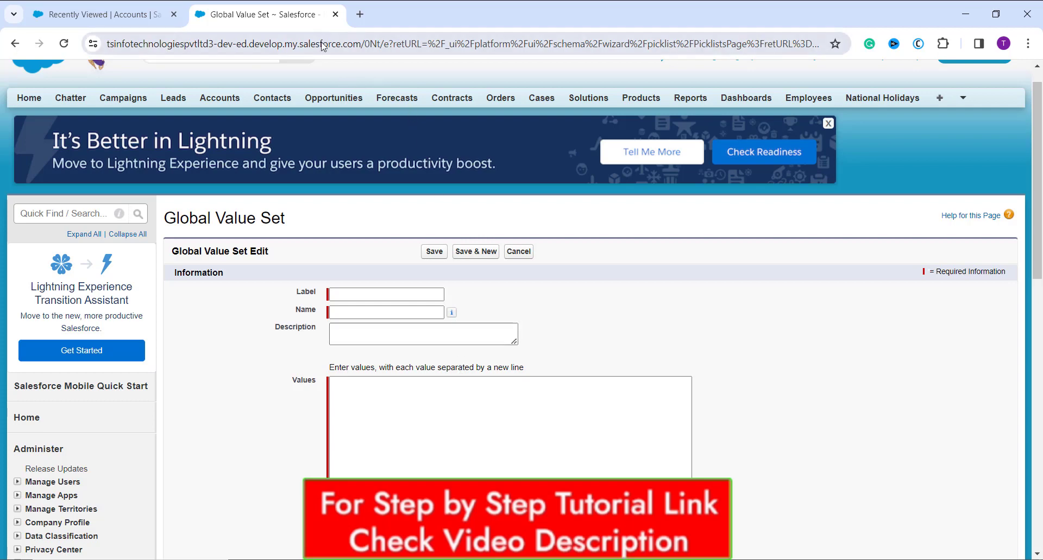
click(343, 294)
text(Eve)
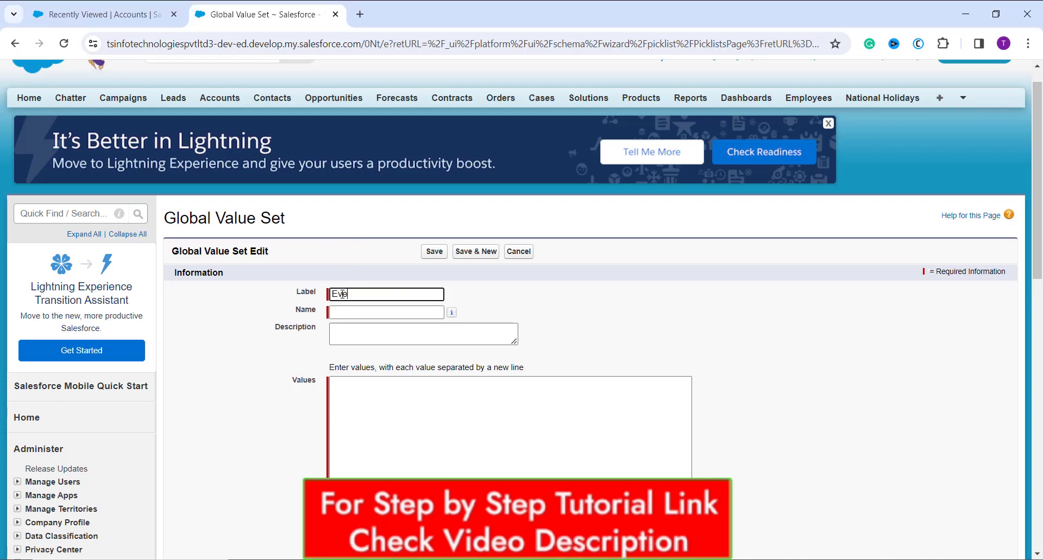
text(nt T)
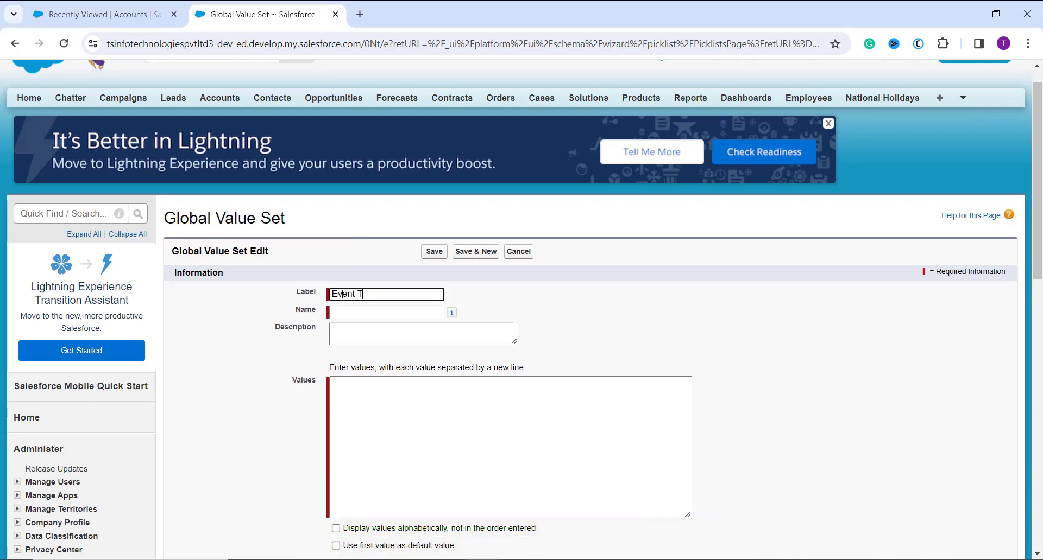
text(ype)
key(Tab)
key(Tab)
click(392, 340)
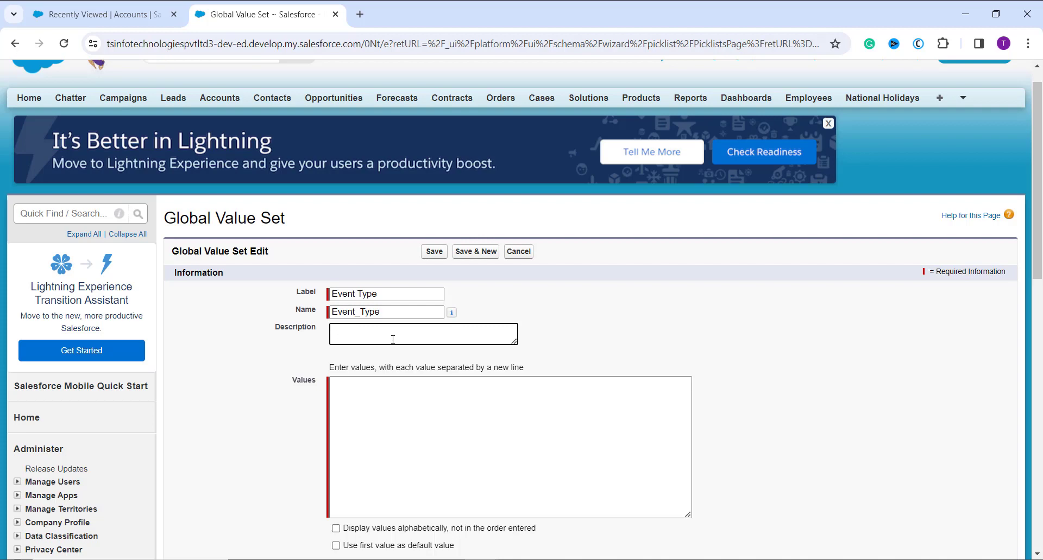
click(386, 429)
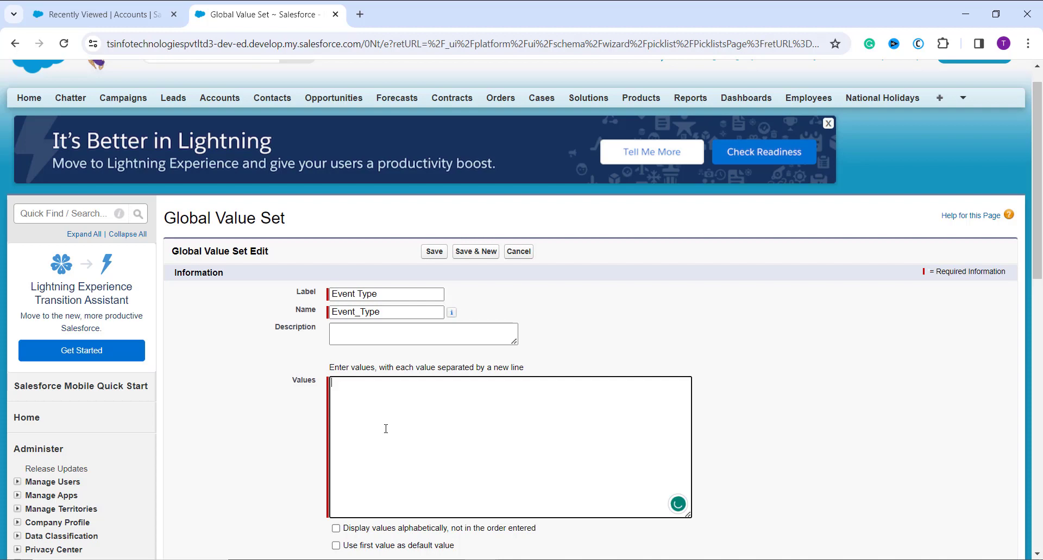
scroll(386, 429, down, 1)
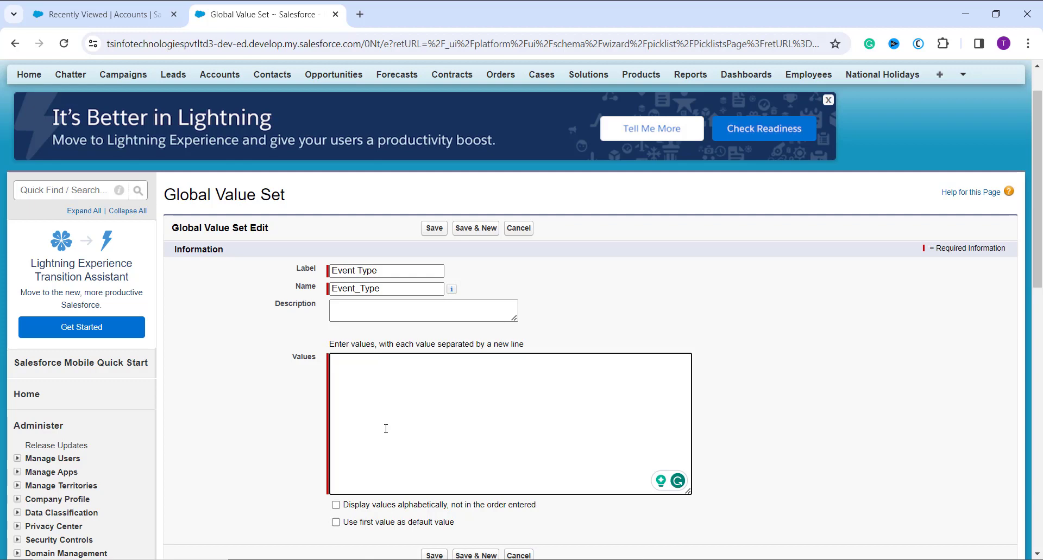
text(Webinar Conference Training Networking)
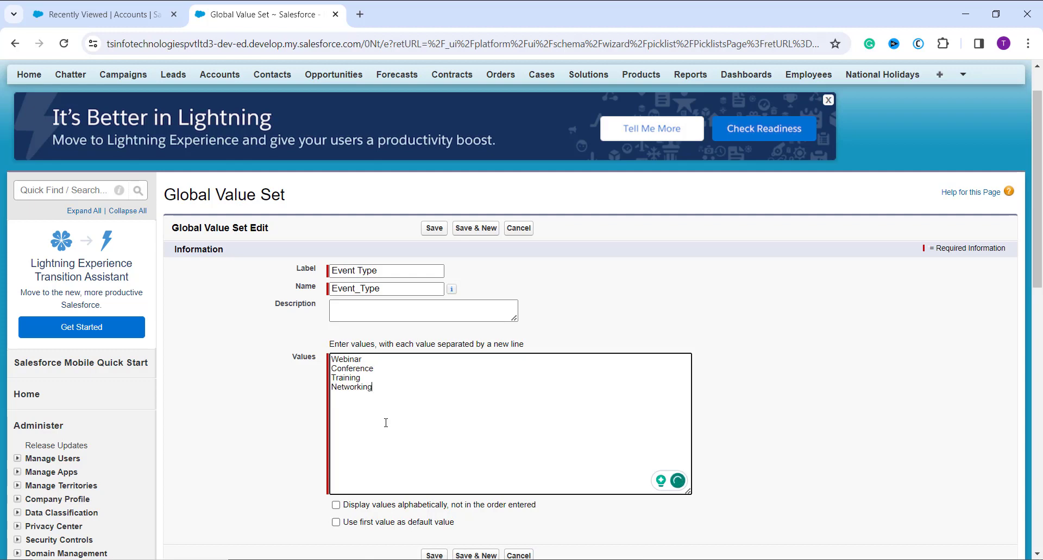
scroll(403, 445, down, 1)
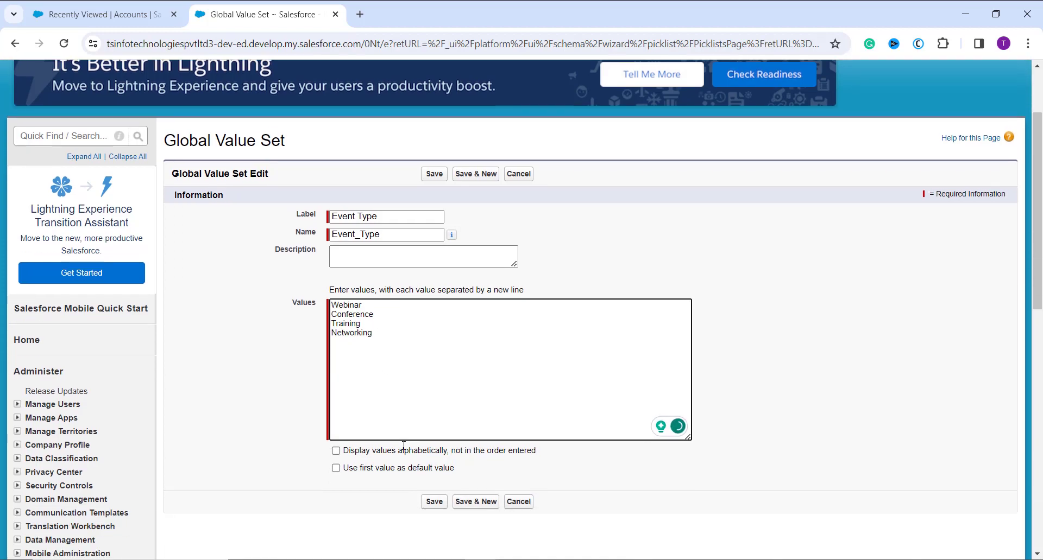
scroll(405, 444, up, 1)
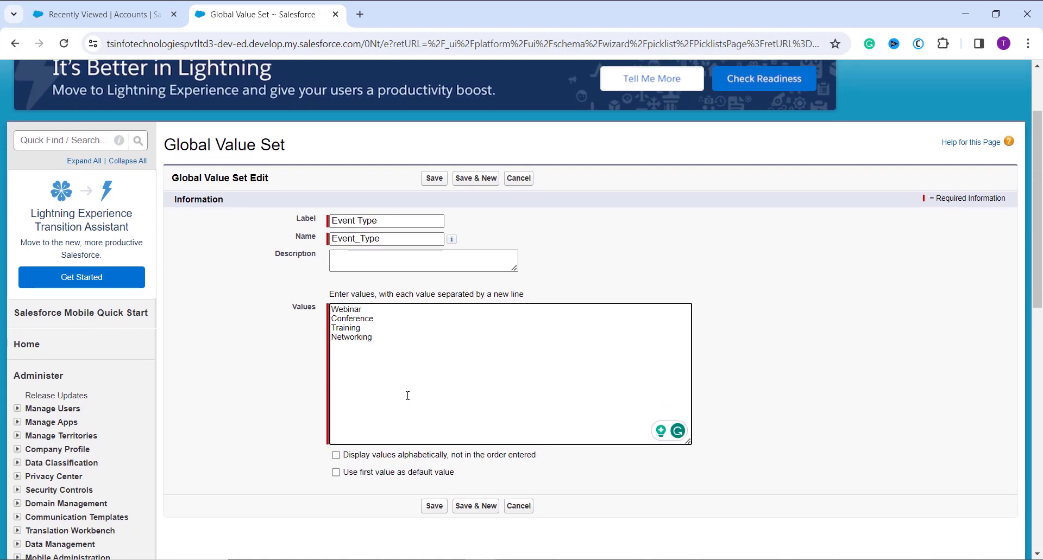
- Save the Event Type value set and check its four active values on the detail page
click(437, 182)
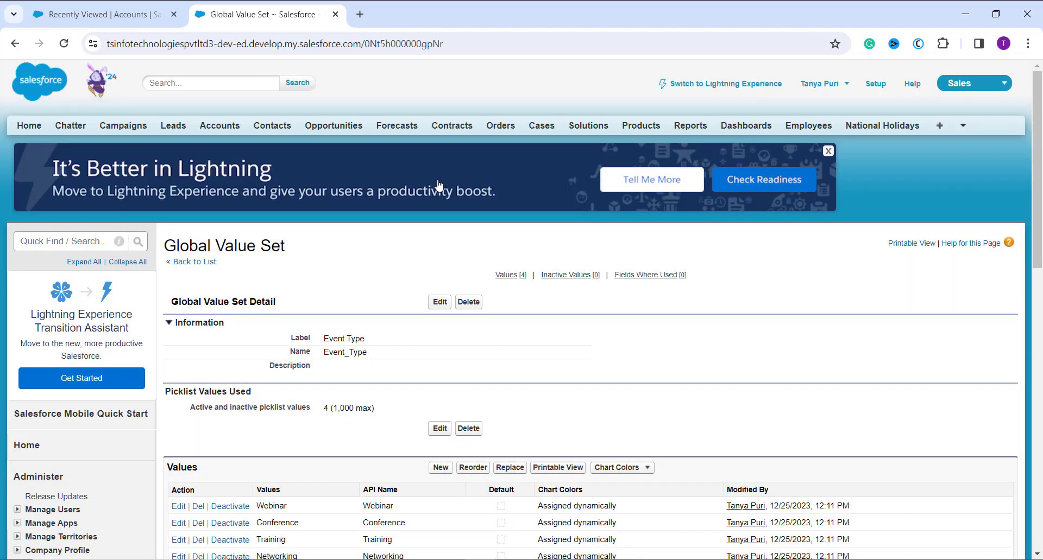
scroll(374, 405, down, 2)
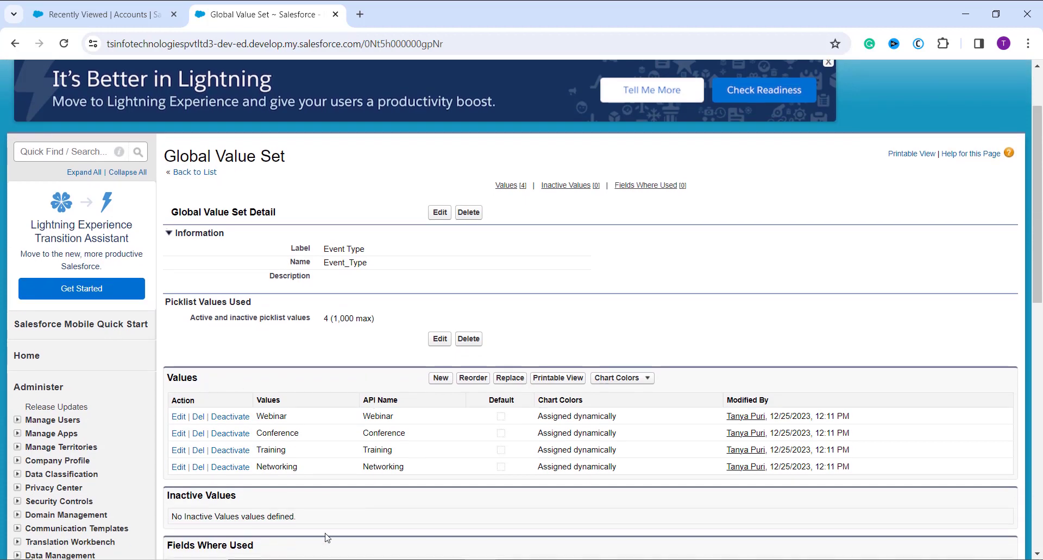